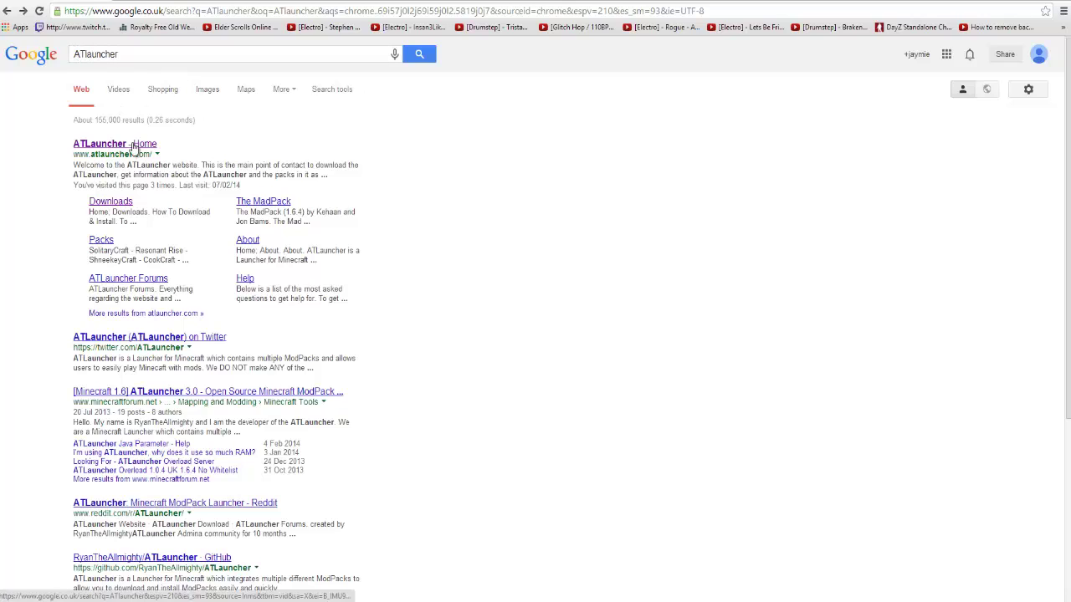
Step: Open the ATLauncher website from the search results and go to the Windows (.exe) download on its Downloads page
left_click(98, 144)
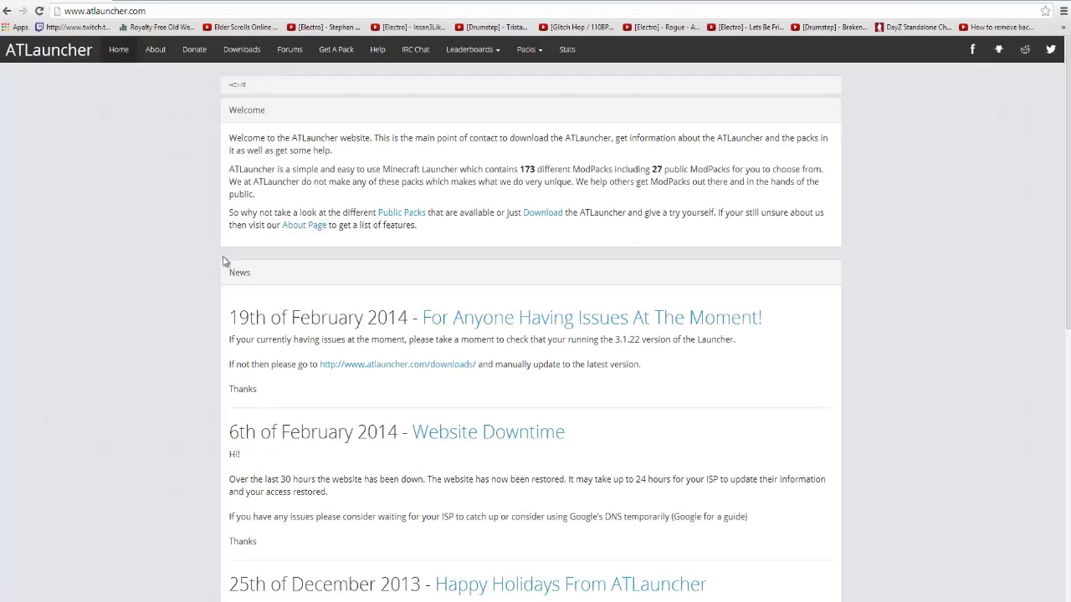
left_click(240, 49)
scroll(167, 288, "down", 3)
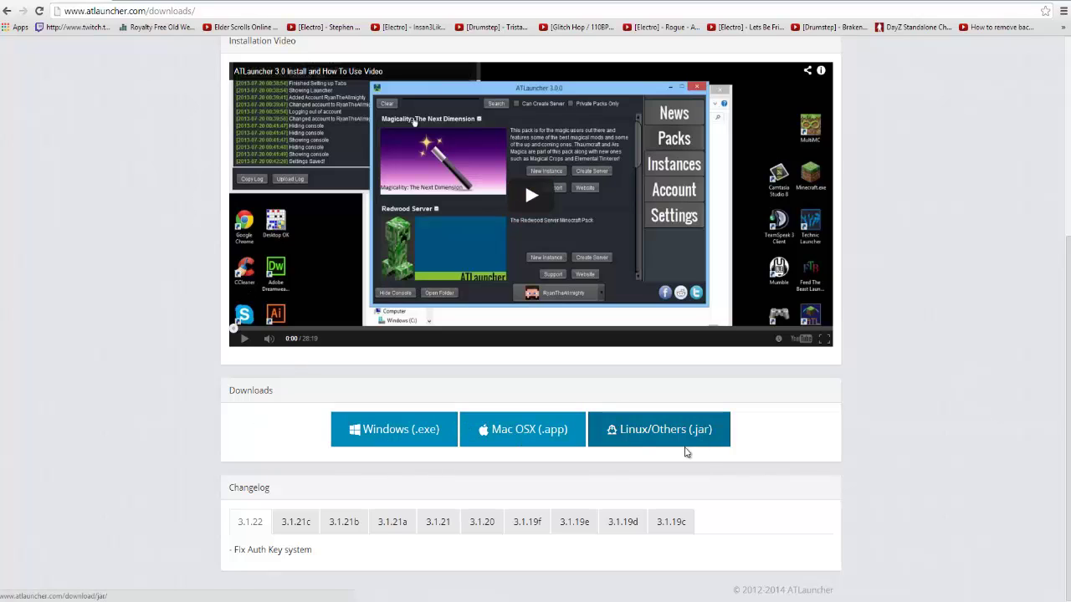
left_click(430, 449)
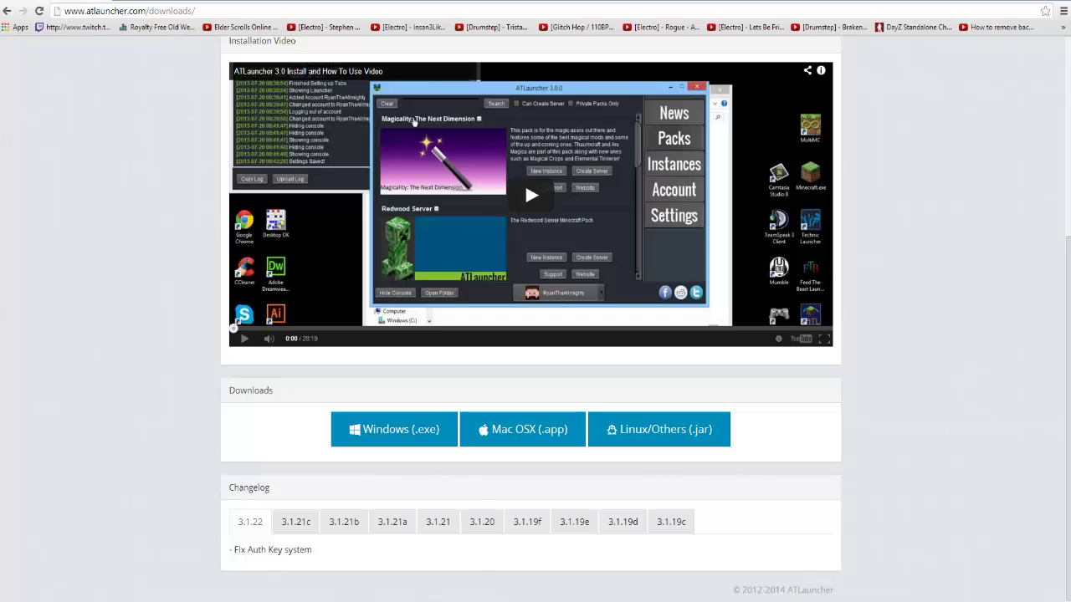
Step: Switch to ATLauncher and start a new instance of the OverLoad pack, agreeing to replace the existing instance
left_click(410, 544)
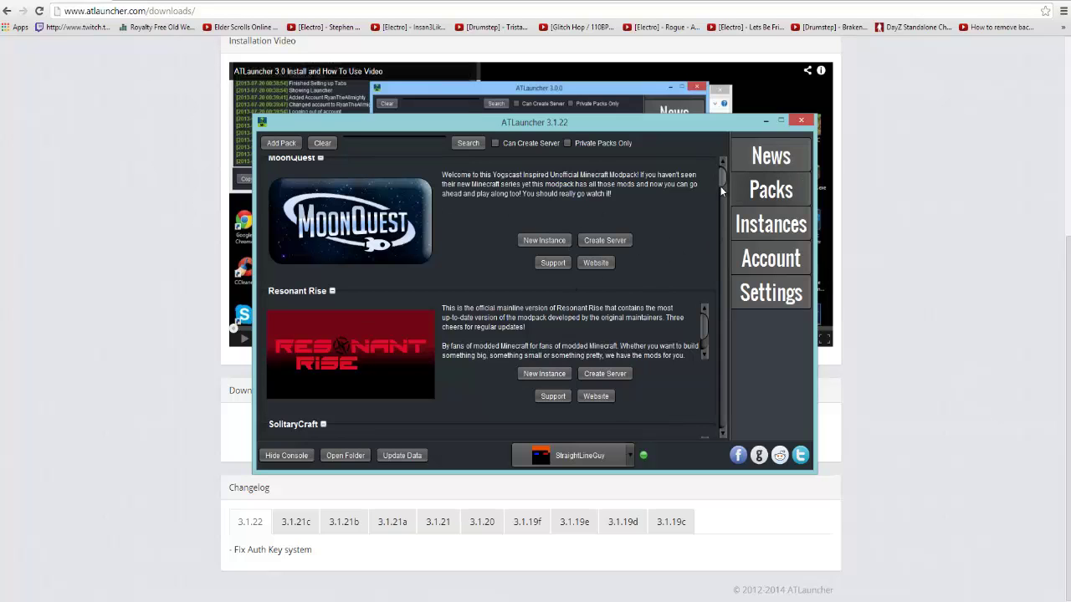
left_click_drag(720, 186, 722, 228)
left_click(562, 344)
left_click(515, 349)
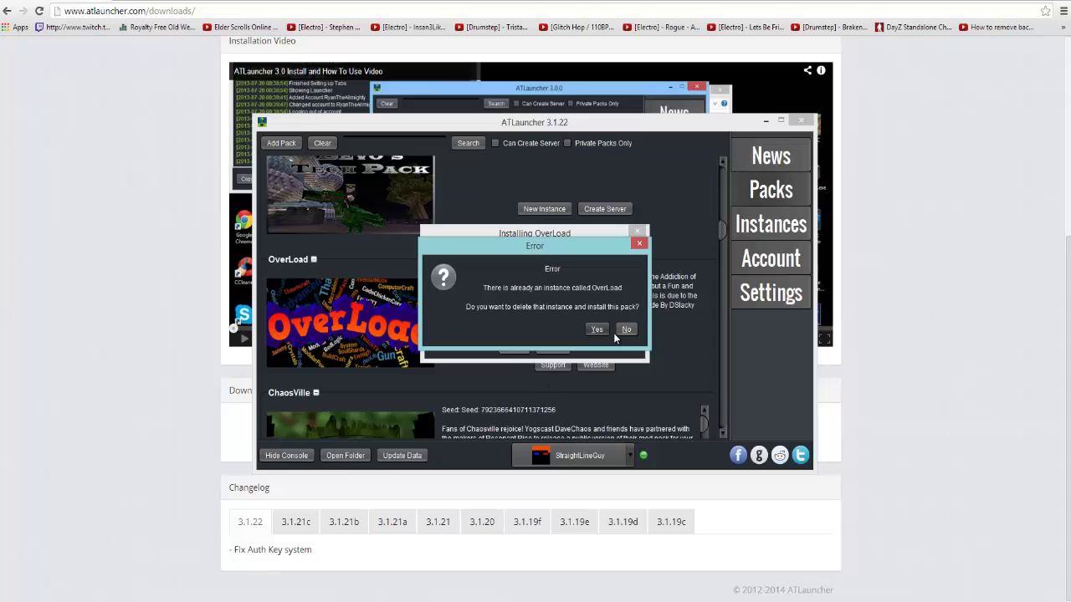
left_click(603, 327)
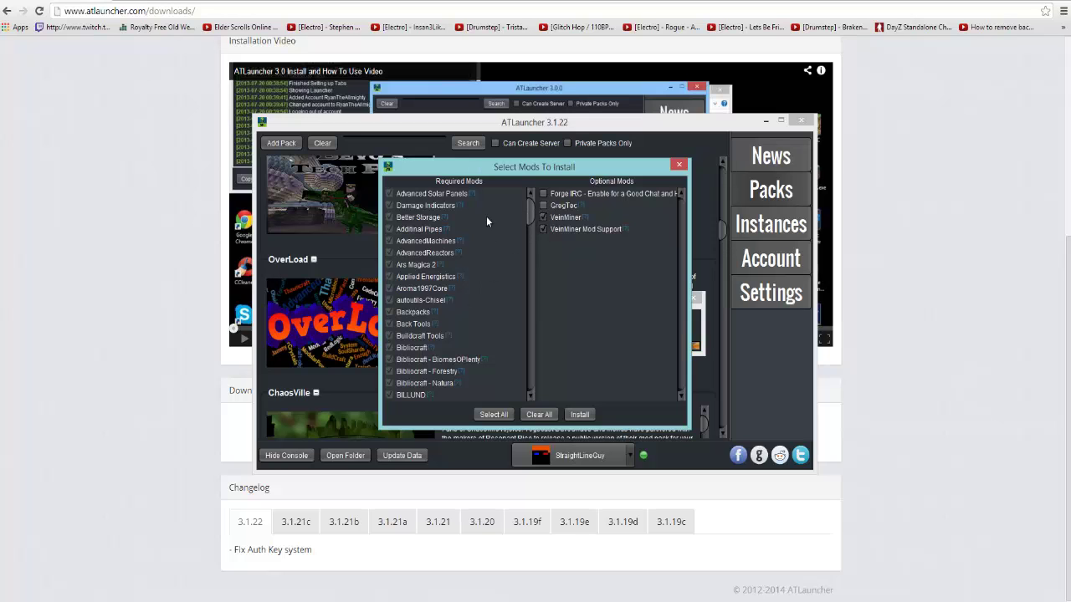
Step: Toggle the optional mods GregTec, VeinMiner and VeinMiner Mod Support, and install the OverLoad pack through to completion
left_click_drag(527, 207, 513, 337)
scroll(502, 301, "up", 10)
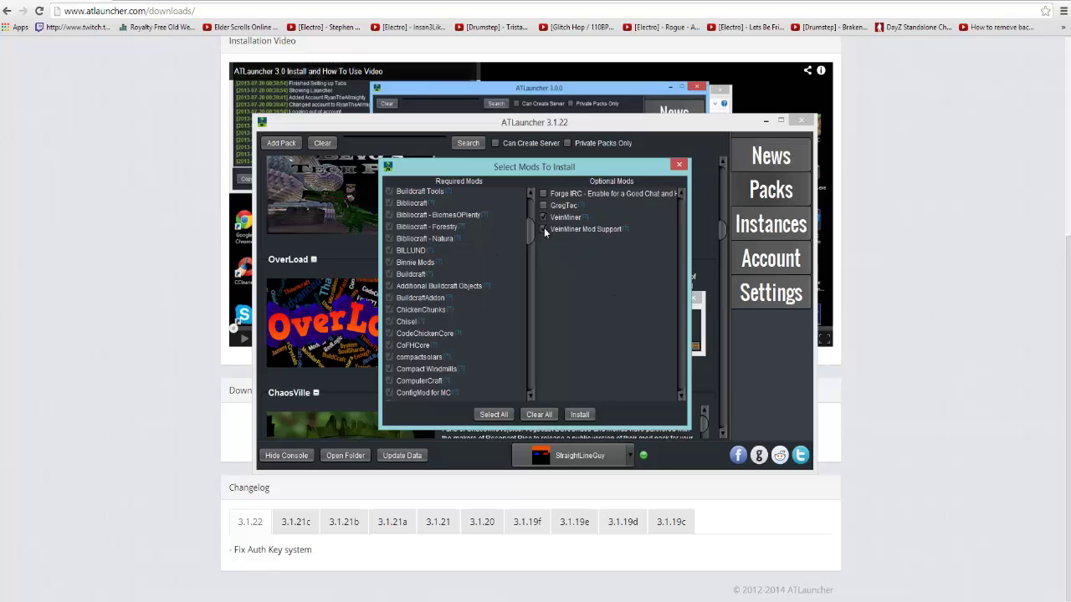
left_click_drag(533, 231, 522, 196)
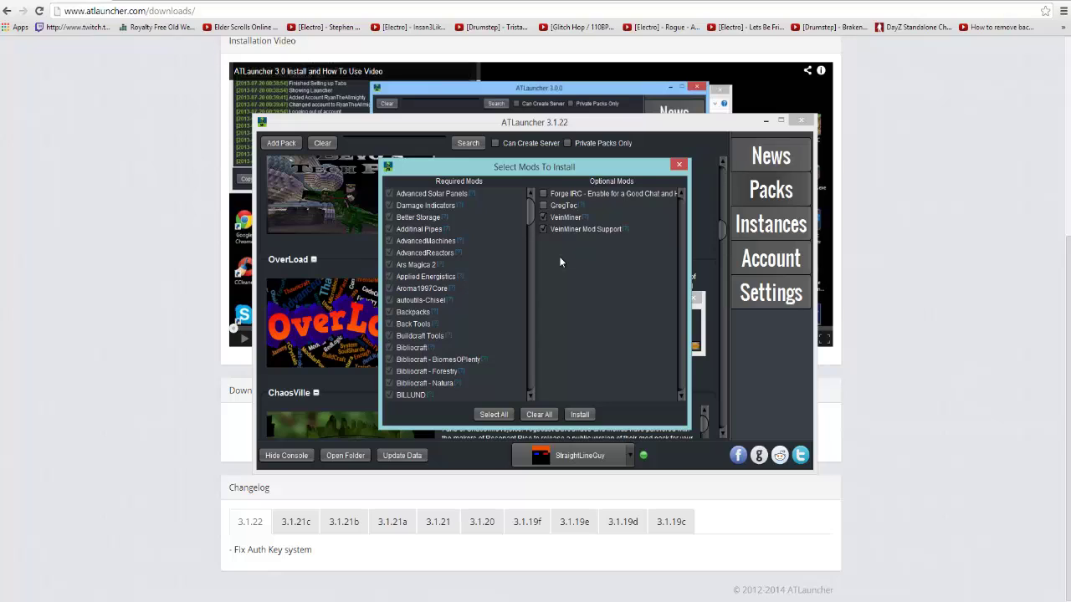
left_click(542, 205)
left_click(544, 217)
left_click(542, 230)
left_click(577, 414)
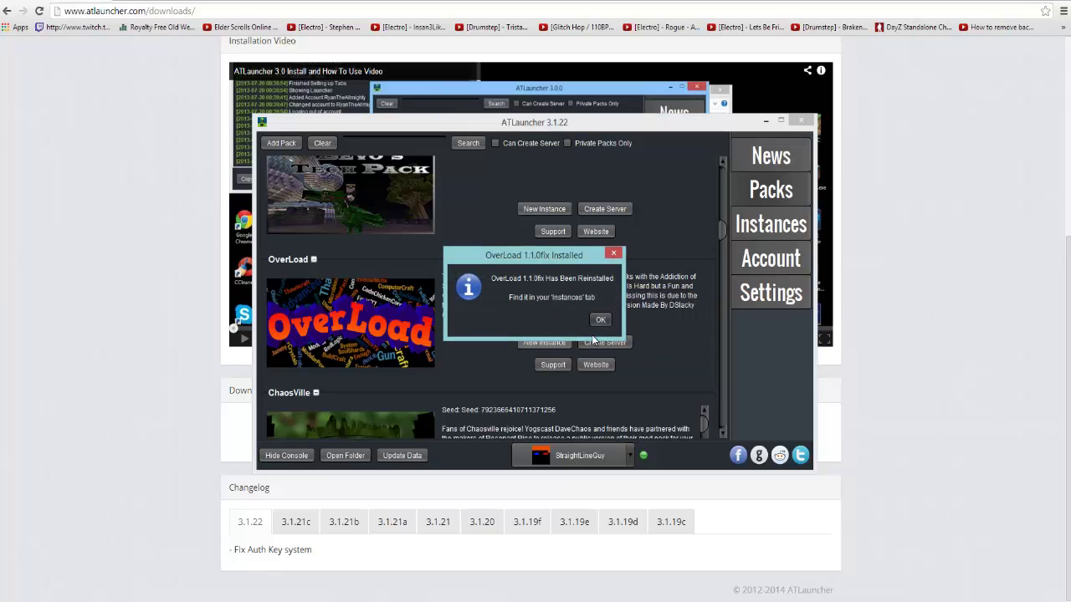
left_click(599, 320)
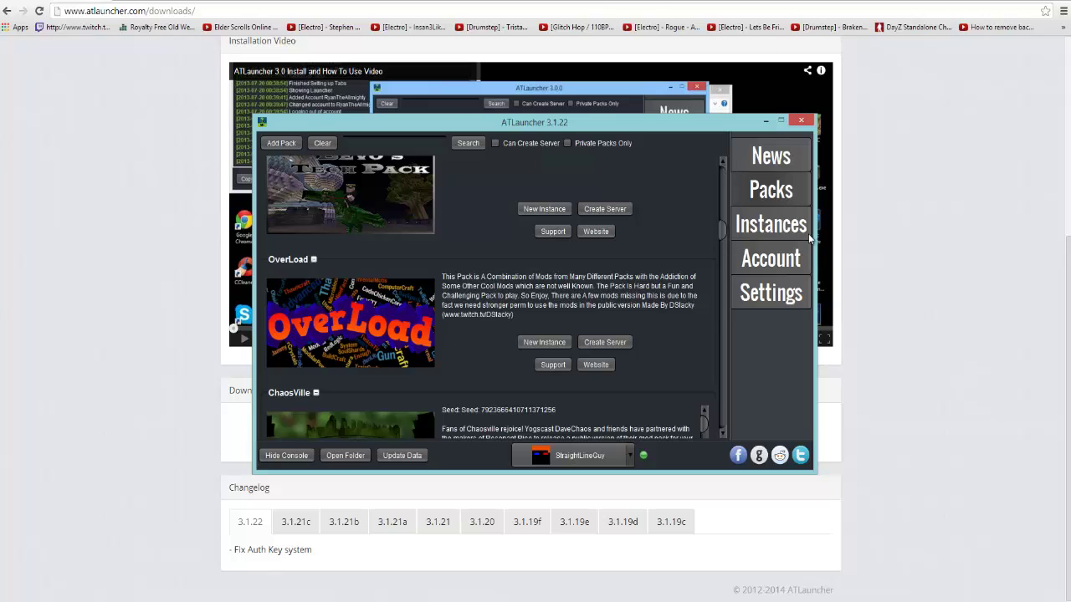
Step: Look through the installed modpack instances and the actions offered for each one
left_click(771, 224)
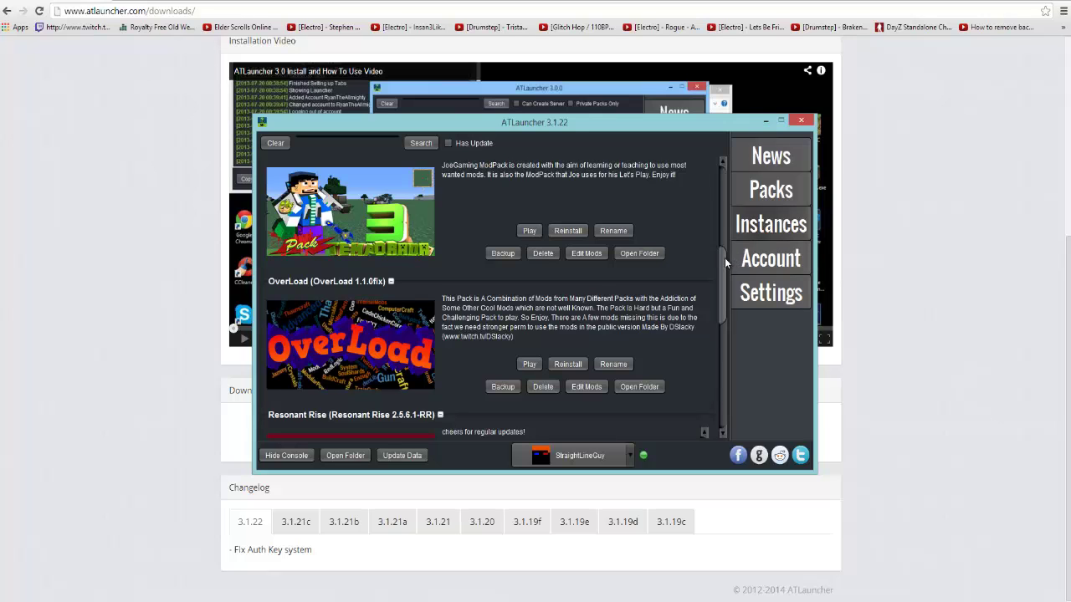
left_click_drag(724, 258, 694, 157)
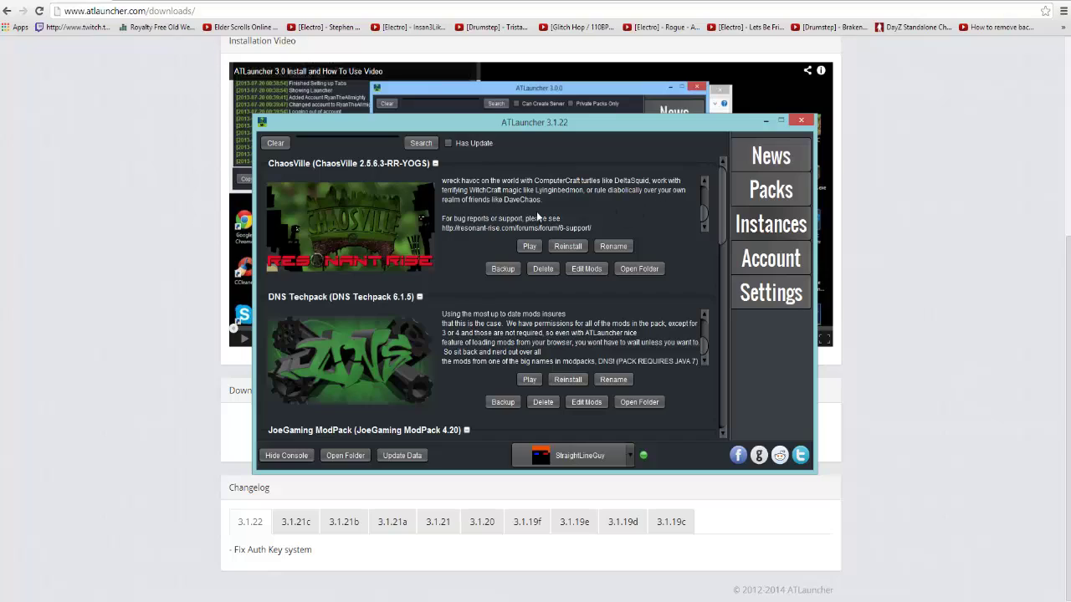
left_click_drag(725, 207, 720, 184)
Step: Find Bevo's Tech Pack among the available packs and start creating a new instance of it
left_click(739, 198)
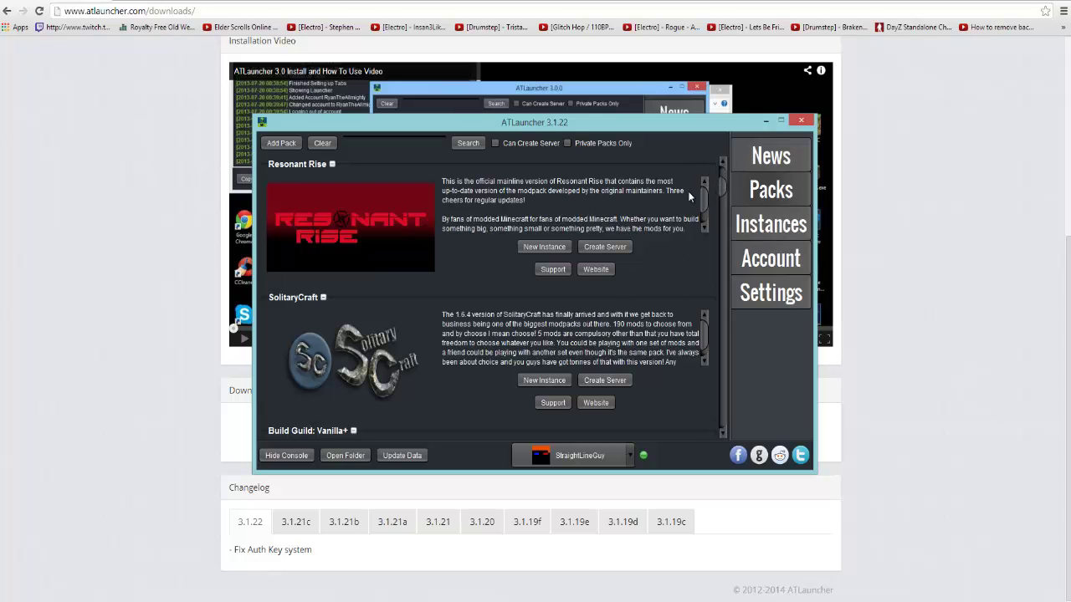
left_click_drag(720, 194, 662, 217)
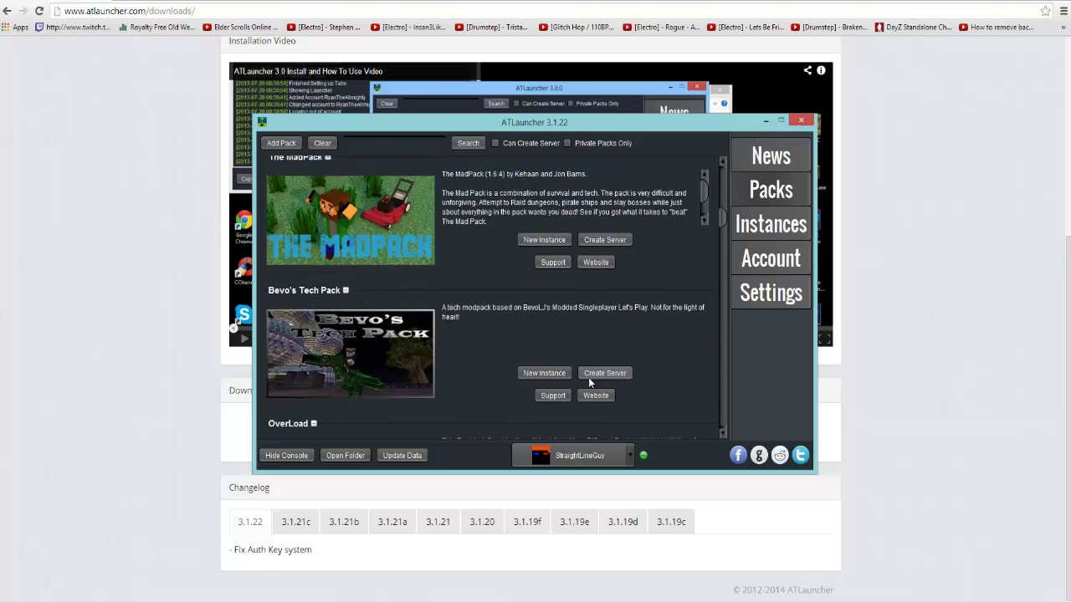
left_click(520, 372)
left_click(514, 345)
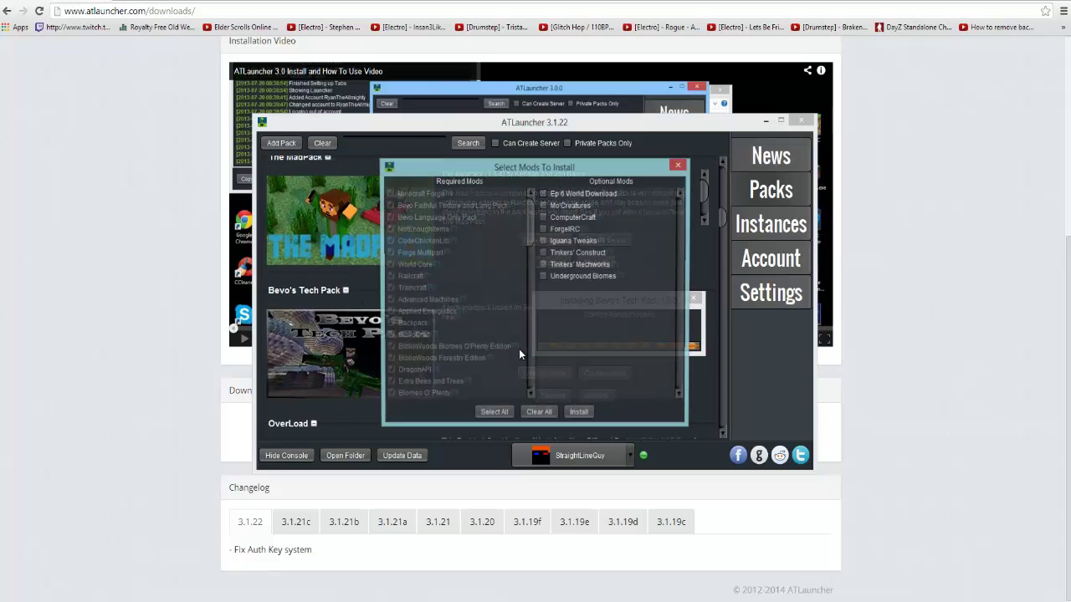
Step: Include the optional mods Mo'Creatures, Underground Biomes and Tinkers' Construct, and start installing Bevo's Tech Pack
left_click(543, 205)
left_click(544, 276)
left_click(545, 253)
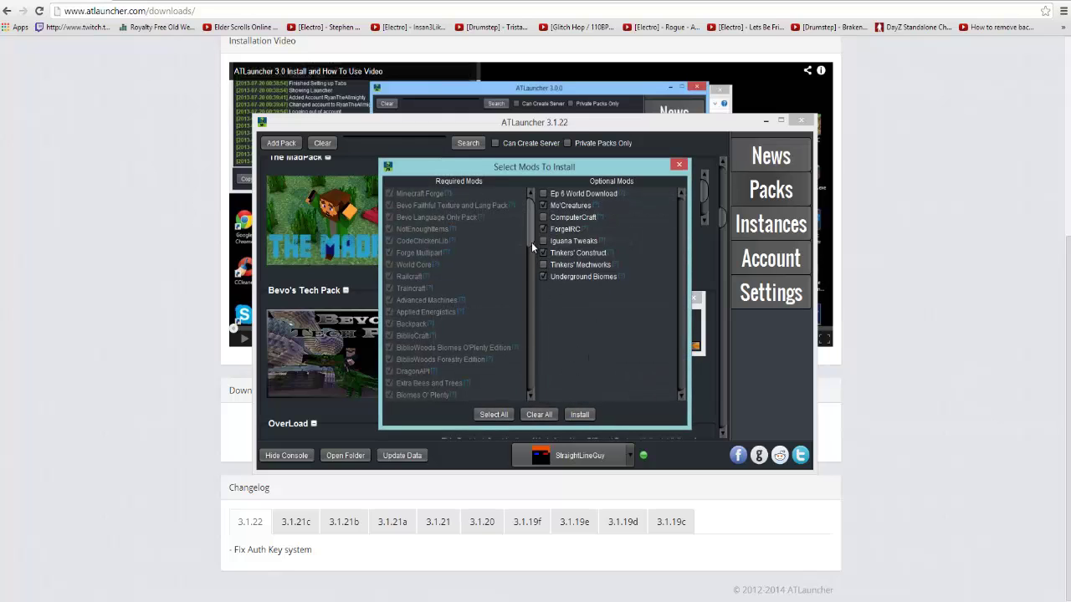
left_click_drag(531, 220, 507, 239)
left_click(579, 414)
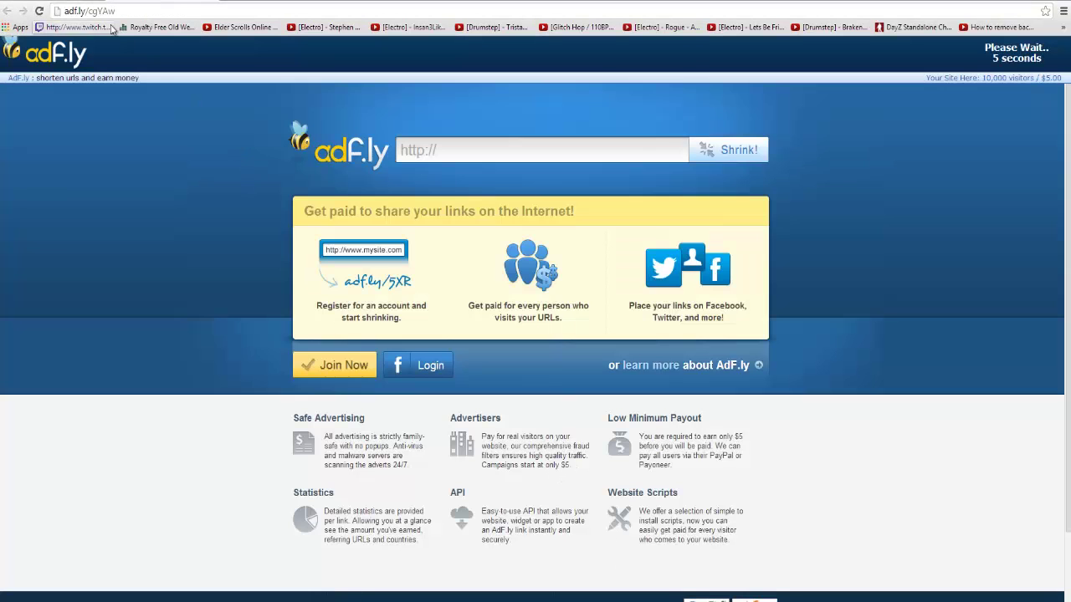
Step: Download the CustomMobSpawner 3.0.0 archive from MediaFire and switch to the Mo'Creatures mod page
left_click(356, 552)
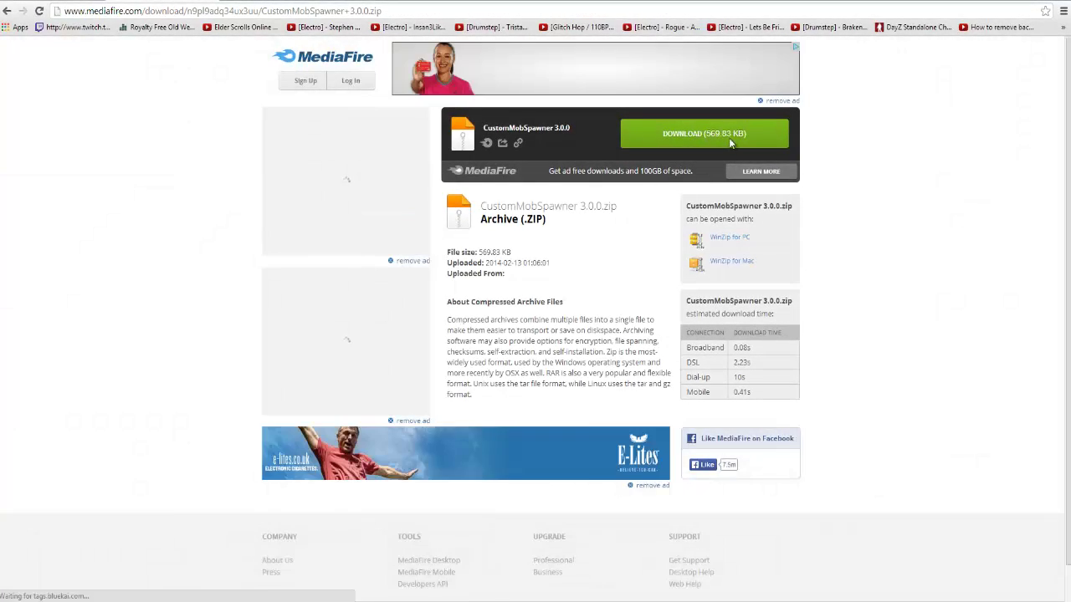
left_click(732, 140)
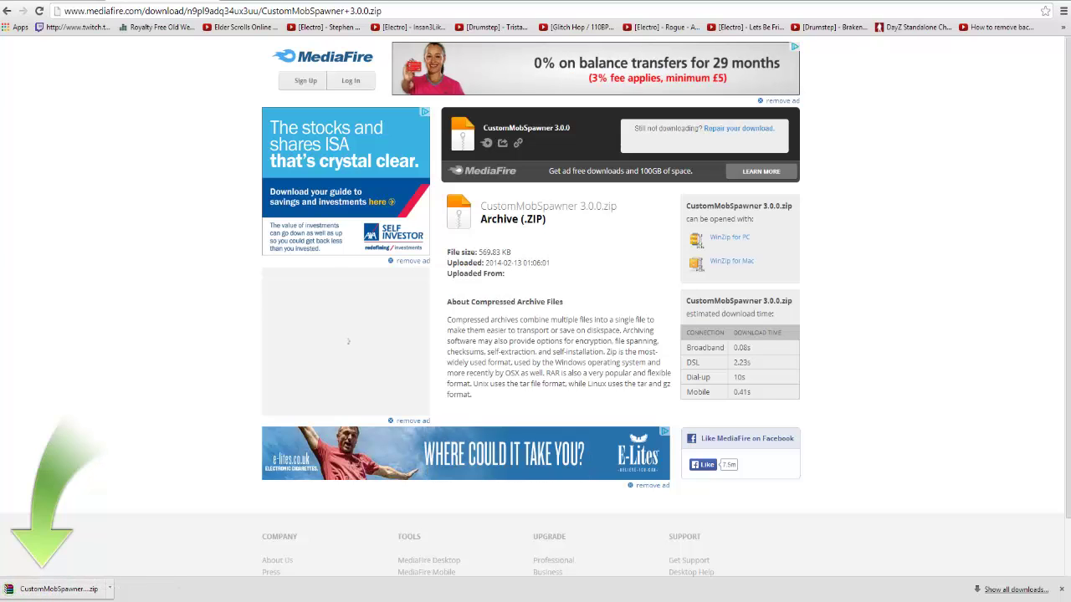
key("alt+Tab")
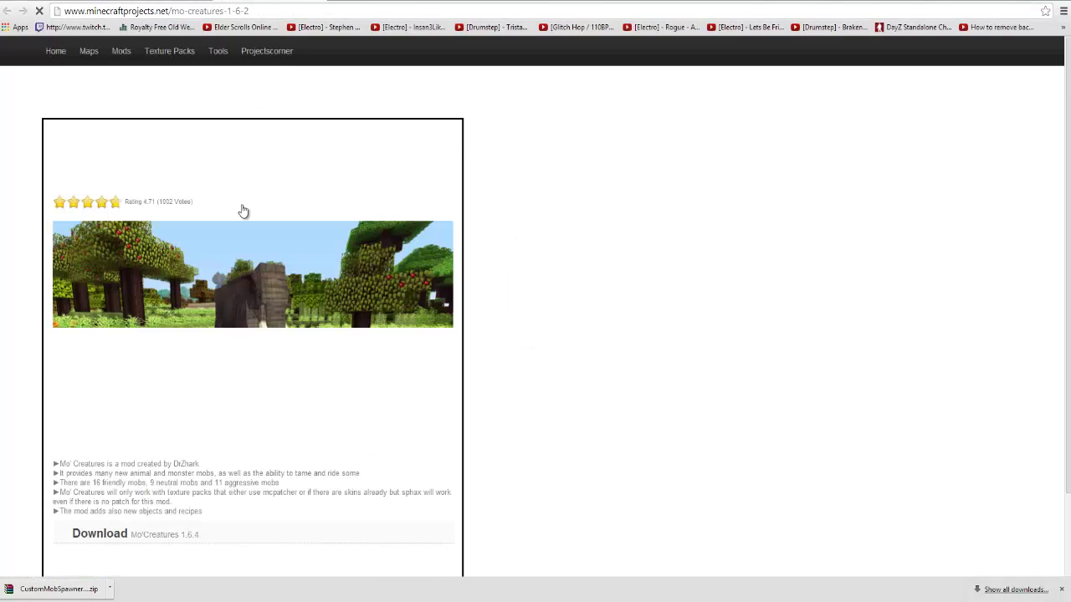
Step: Follow the Mo'Creatures 1.6.4 link to MediaFire and download the DrZharks MoCreatures Mod v6.1.0 archive
scroll(276, 351, "down", 1)
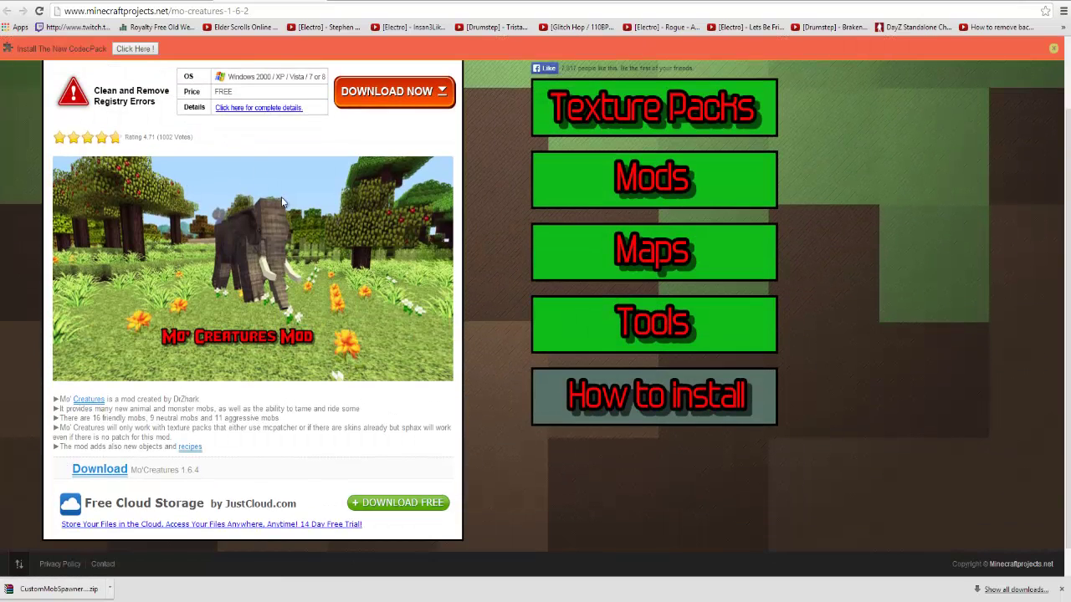
left_click(122, 470)
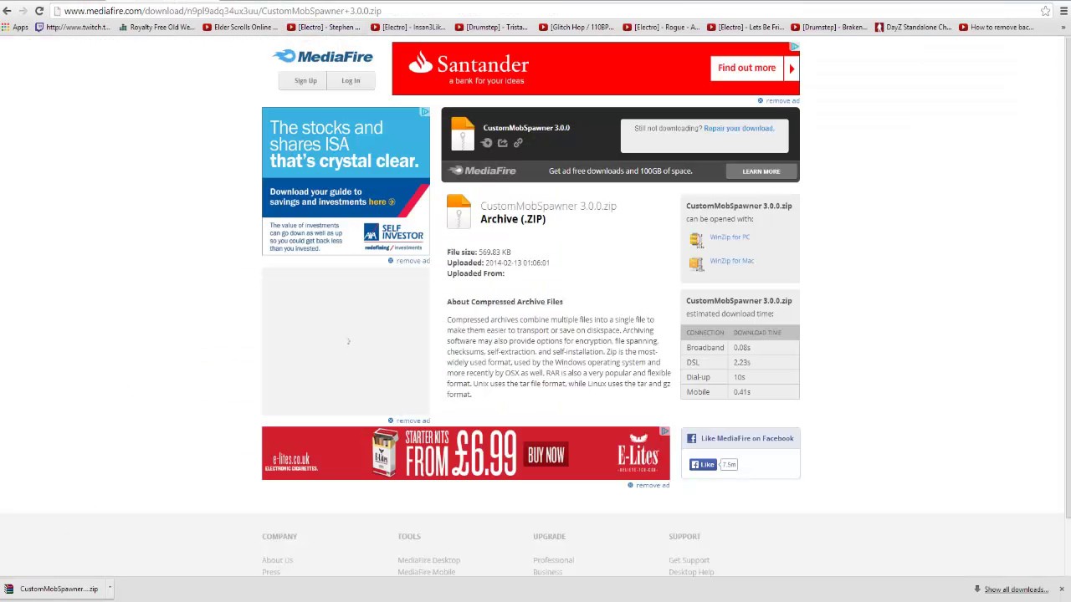
mouse_move(365, 598)
left_click(431, 569)
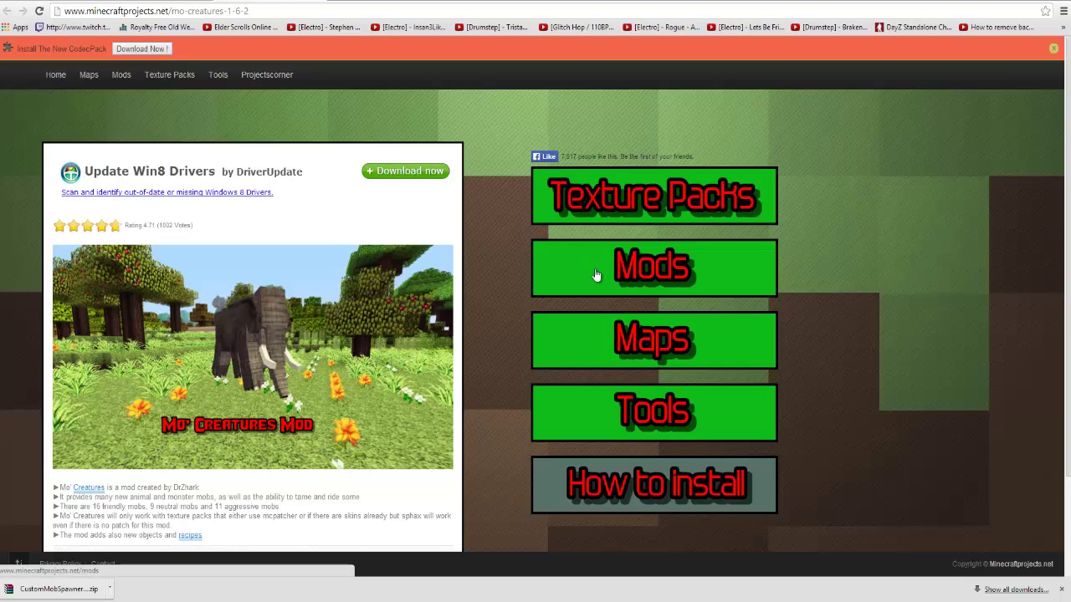
scroll(623, 334, "down", 2)
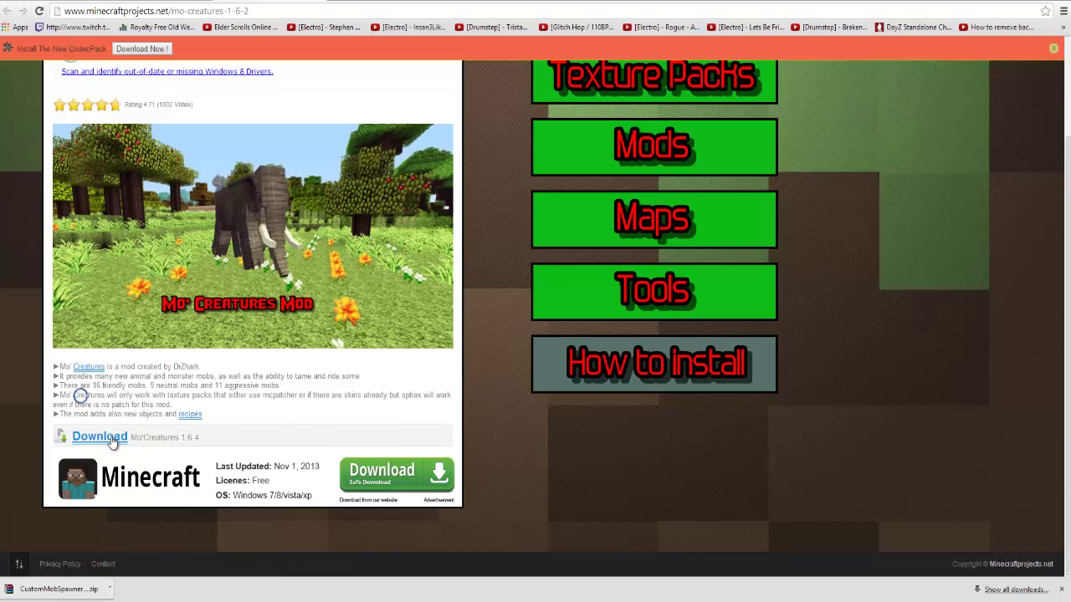
mouse_move(100, 441)
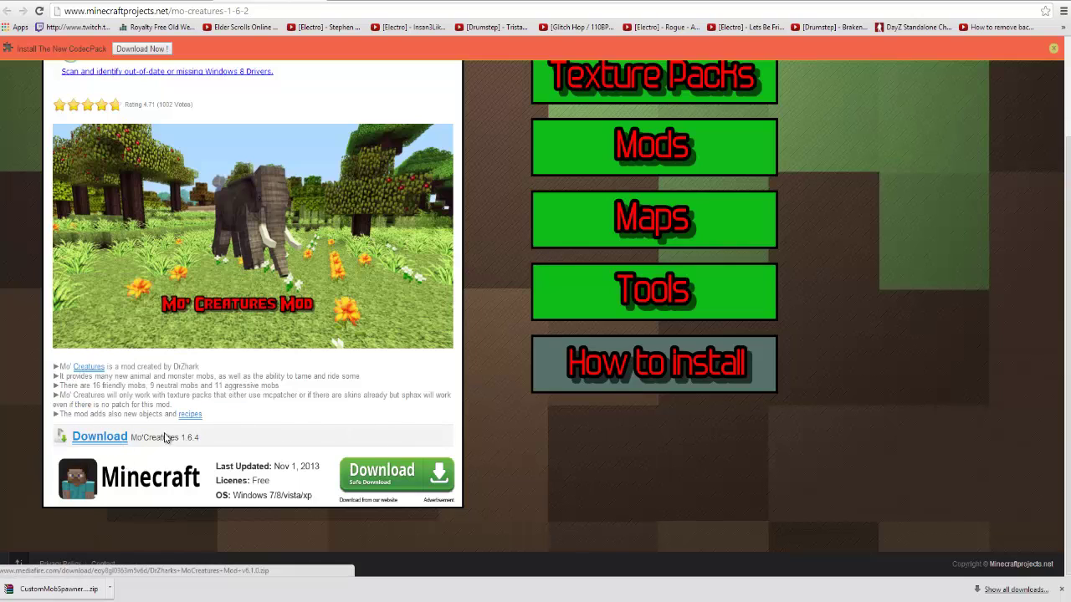
left_click(165, 437)
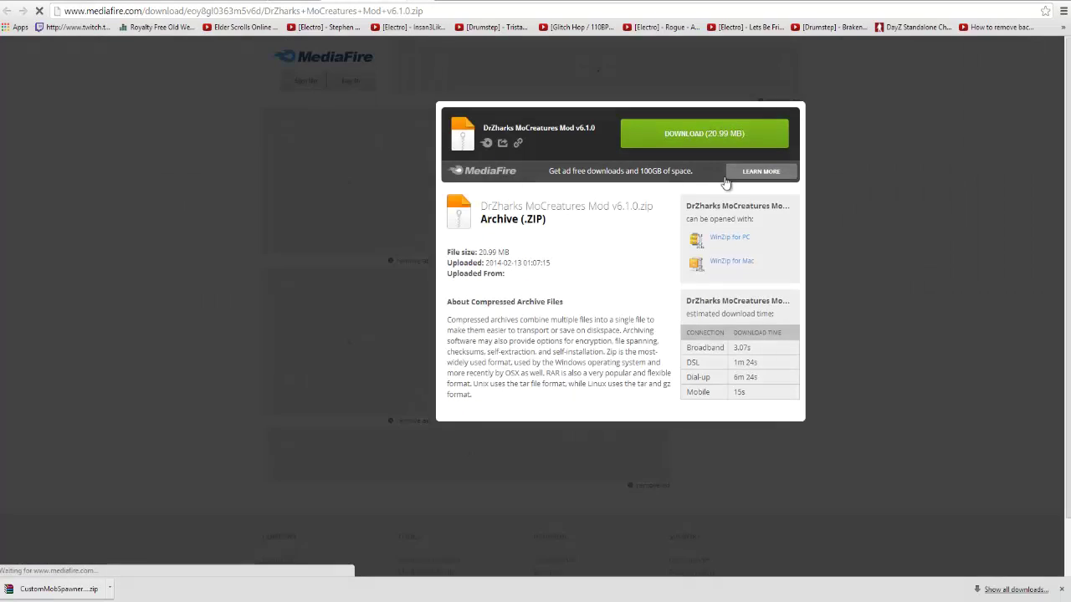
left_click(734, 139)
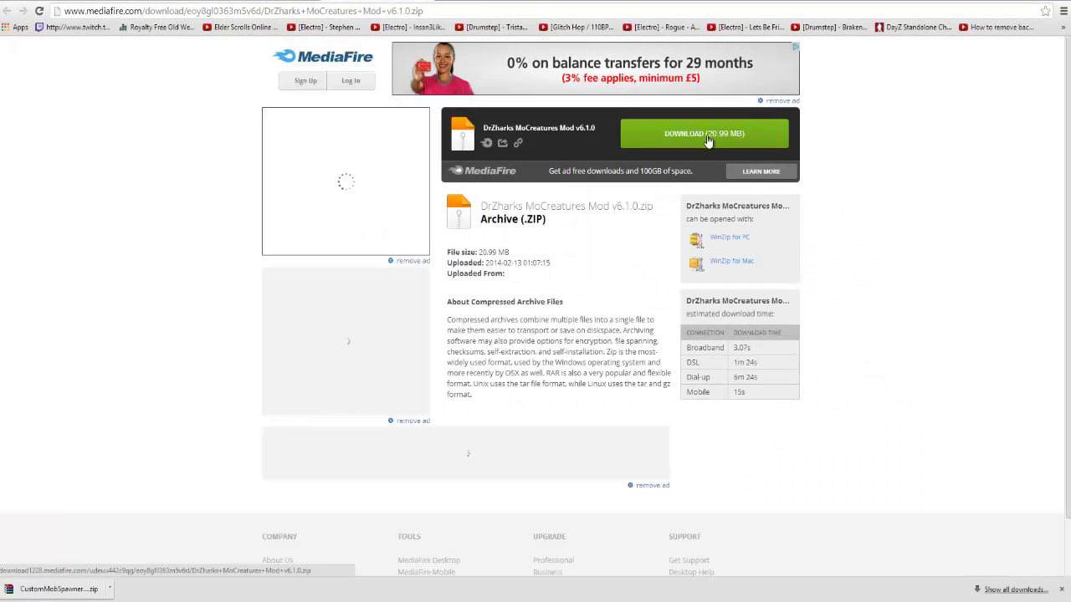
left_click(708, 141)
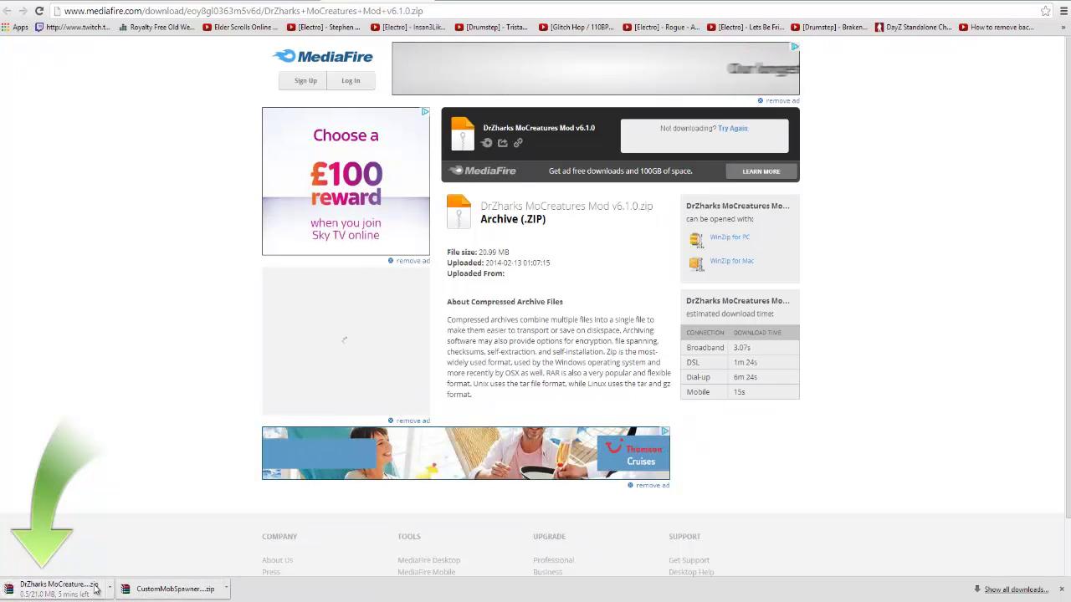
Step: Switch back to ATLauncher's MoCreatures download prompt and clear away the pop-up advertising browser windows behind it
left_click(292, 549)
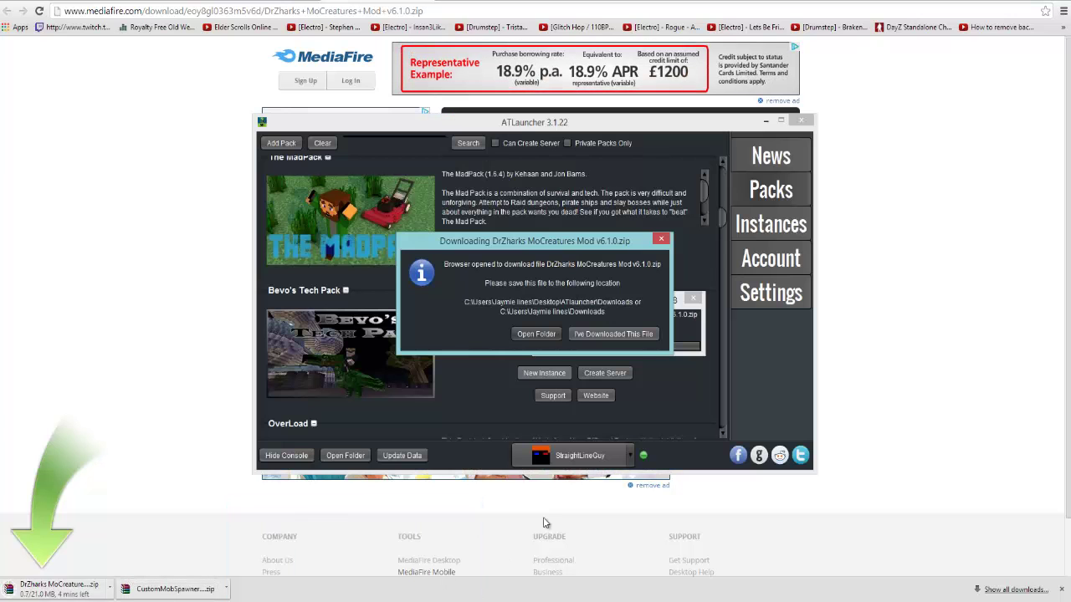
left_click(649, 335)
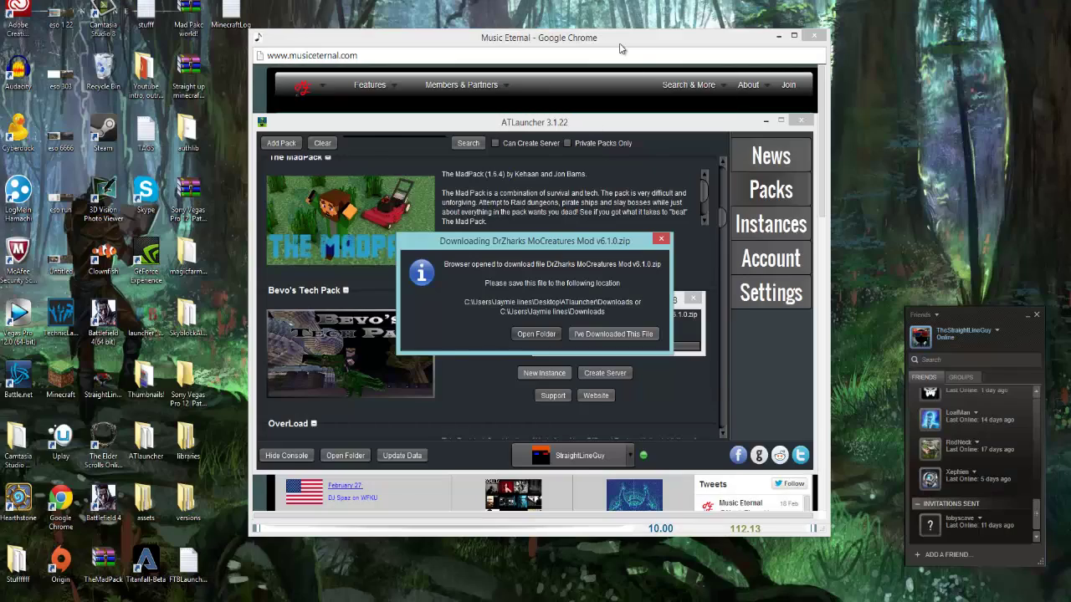
left_click(620, 42)
left_click(814, 35)
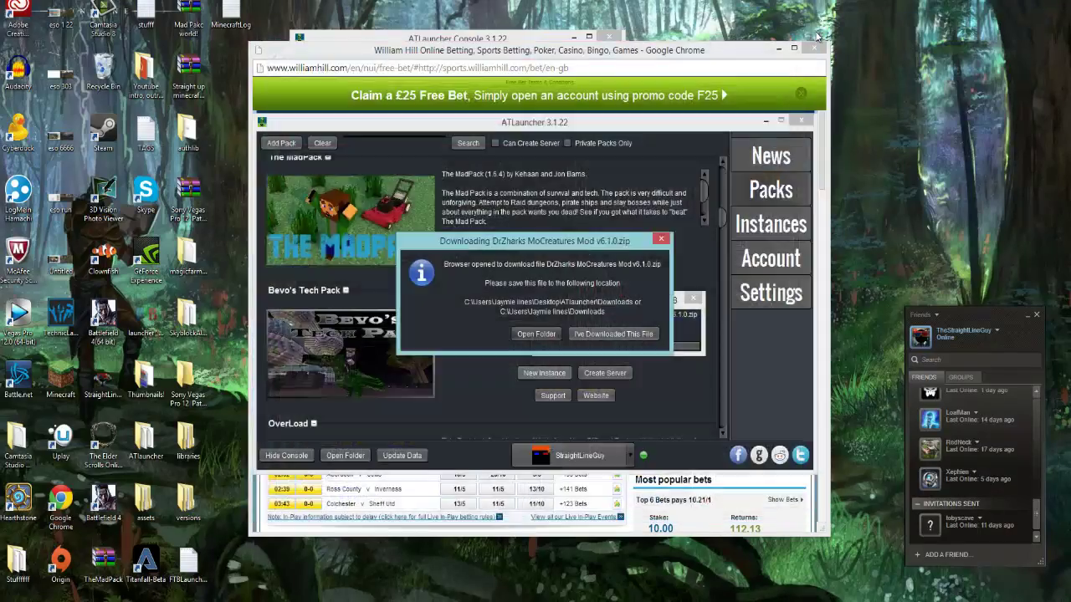
left_click(623, 87)
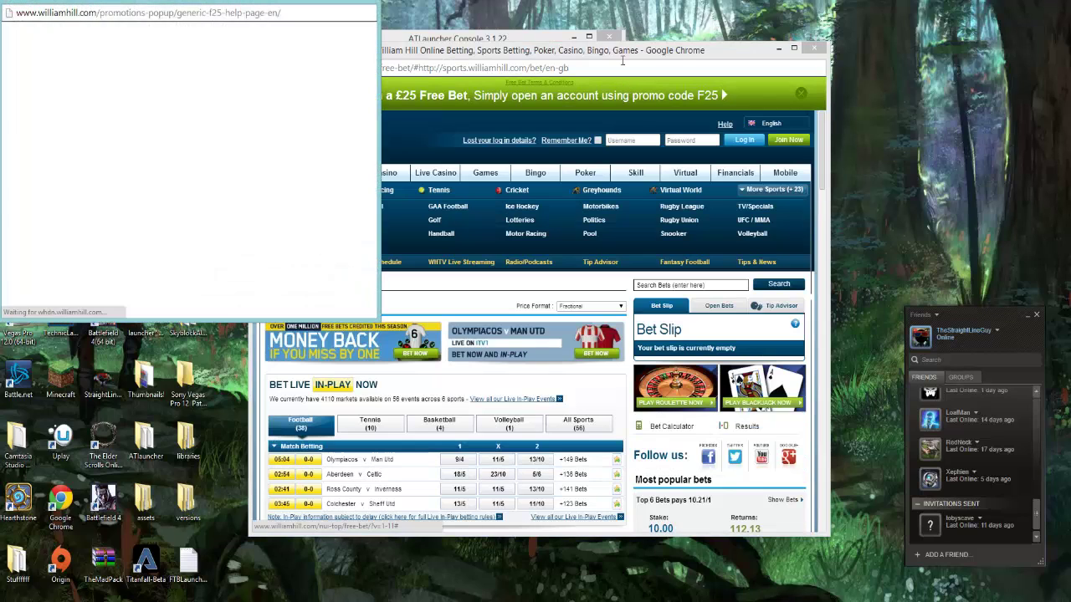
left_click(363, 6)
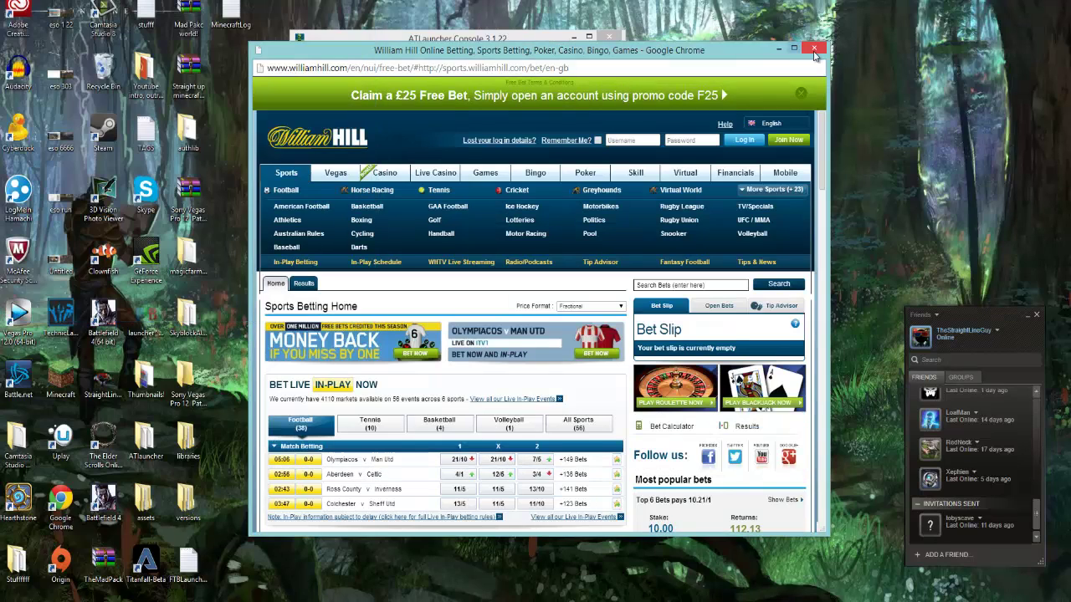
left_click(771, 48)
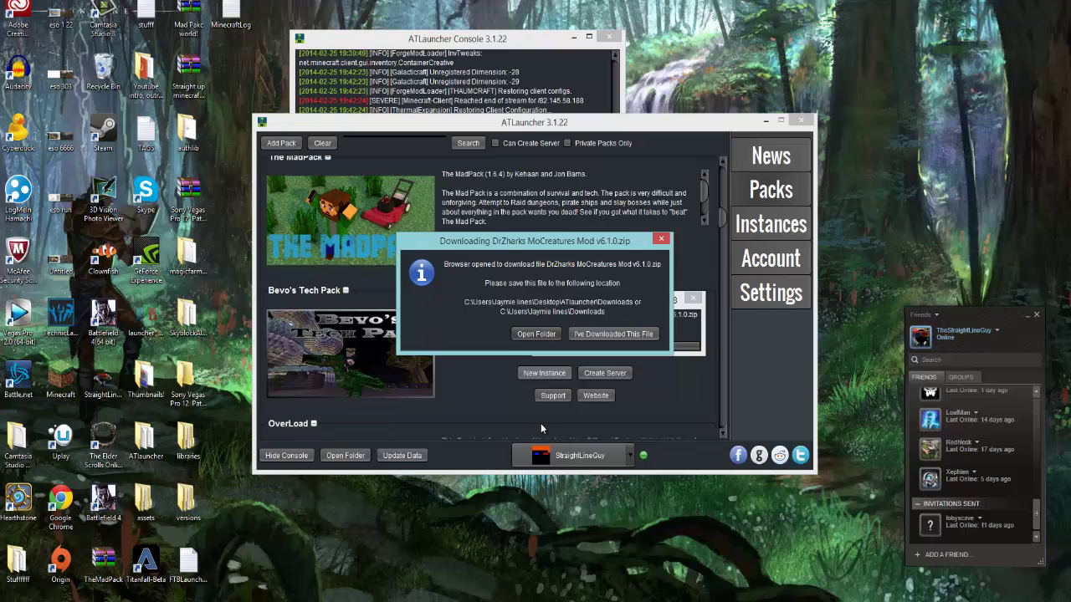